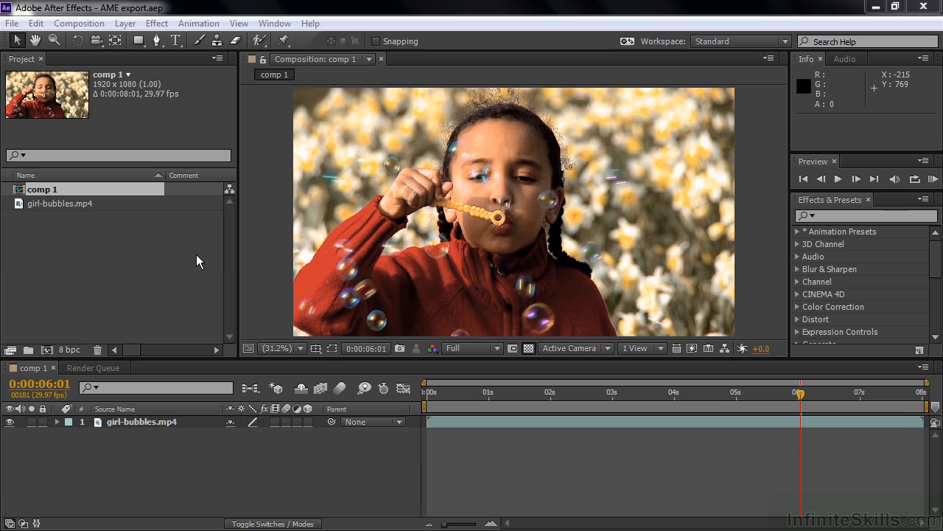
# - Add comp 1 to both the After Effects Render Queue and the Adobe Media Encoder queue, with both windows visible side by side
pyautogui.click(79, 23)
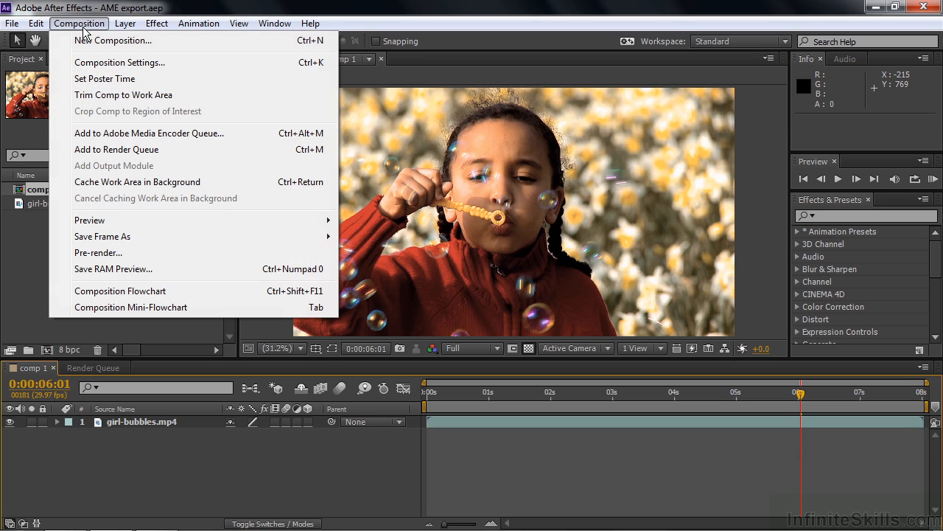
pyautogui.click(104, 150)
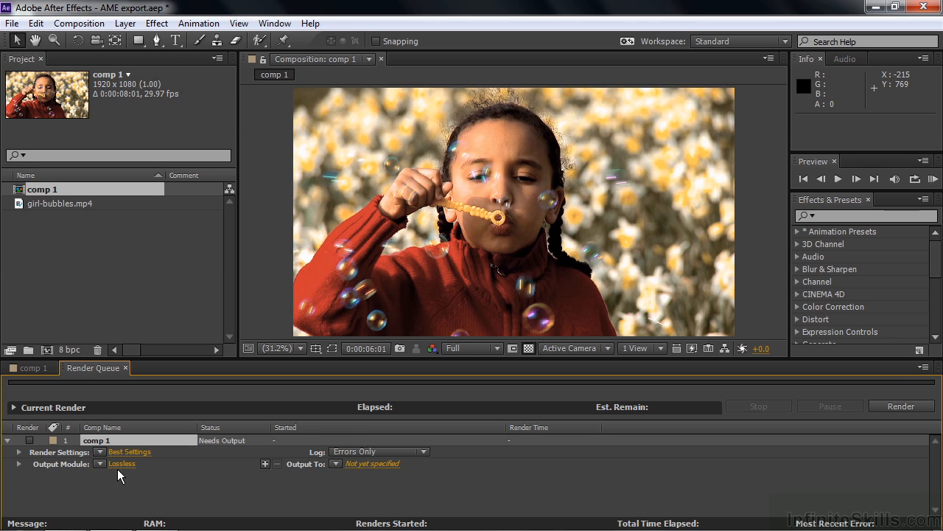
pyautogui.click(90, 28)
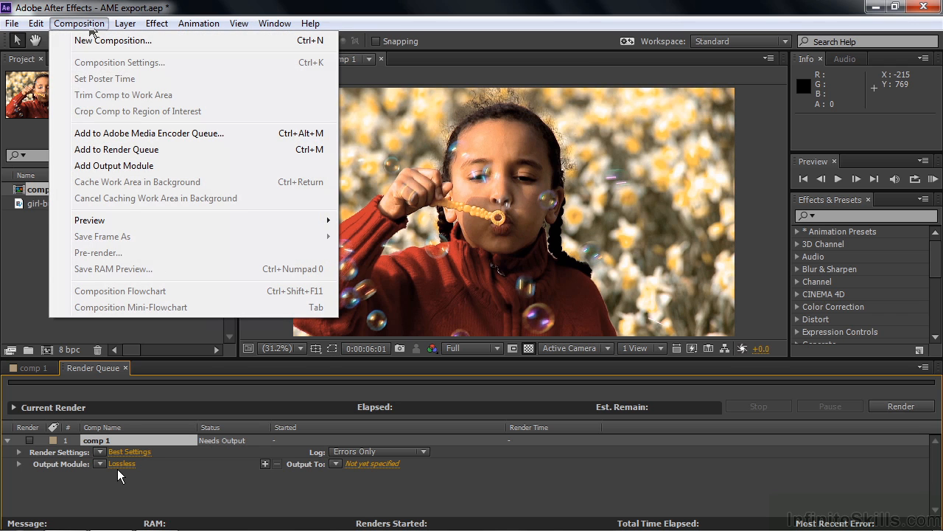
pyautogui.click(122, 134)
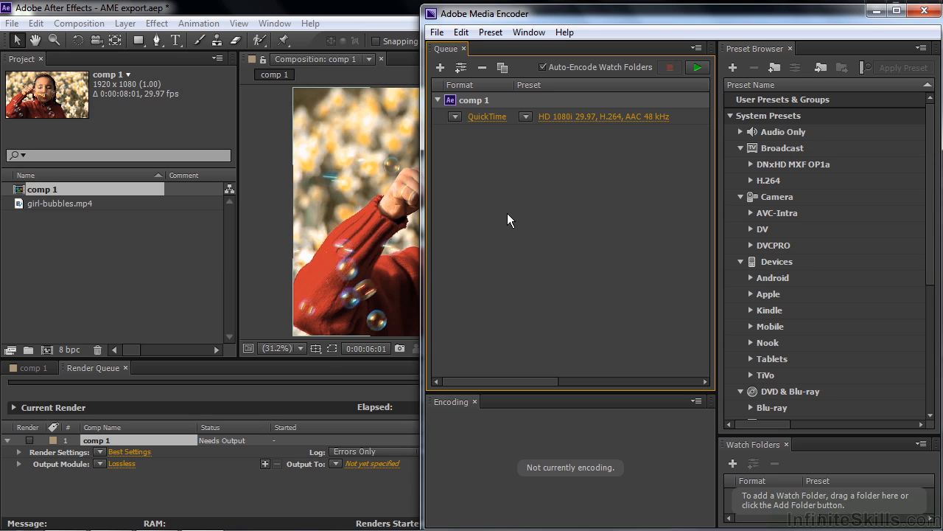
pyautogui.click(876, 10)
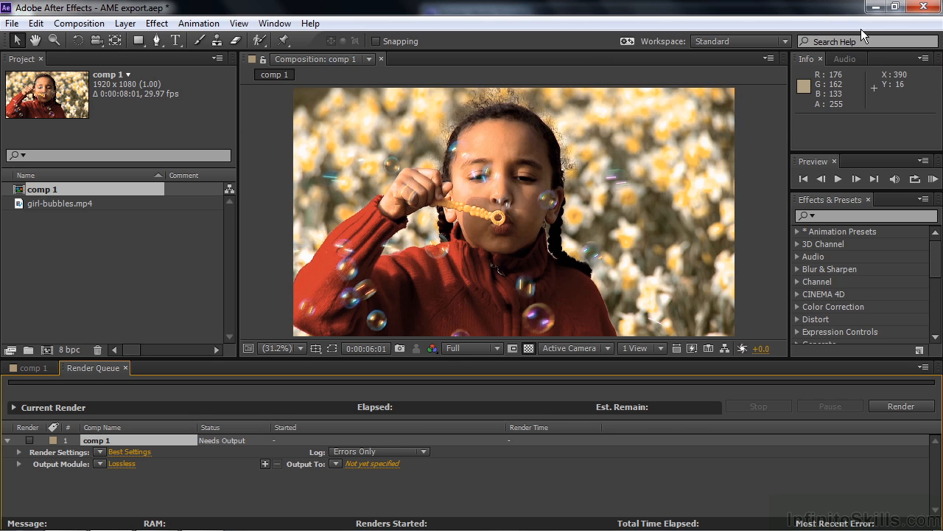
pyautogui.click(894, 7)
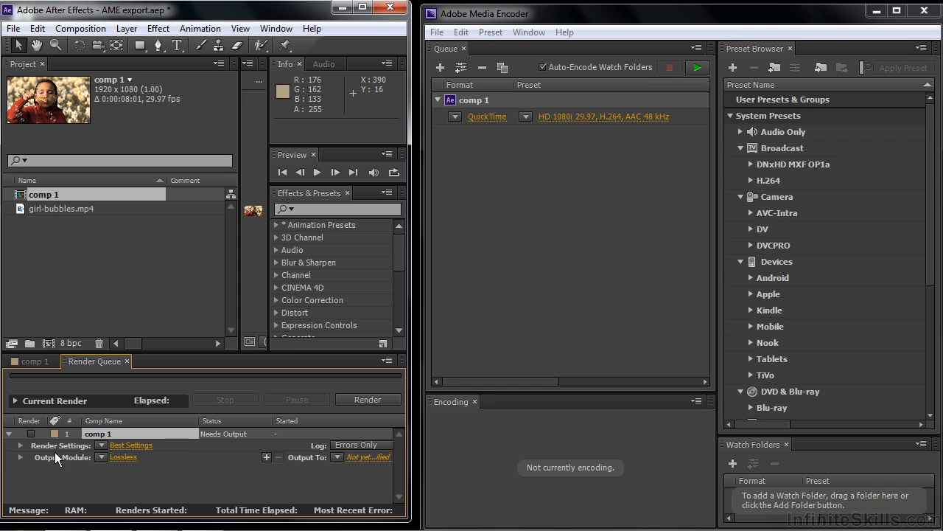
# - Examine the output module templates and the list of output formats available for comp 1 in the Render Queue
pyautogui.click(101, 457)
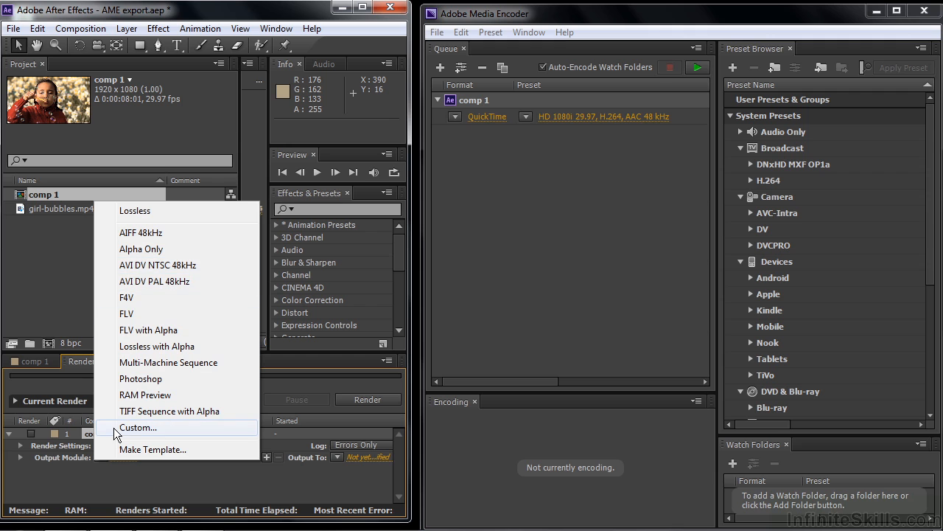
pyautogui.click(93, 491)
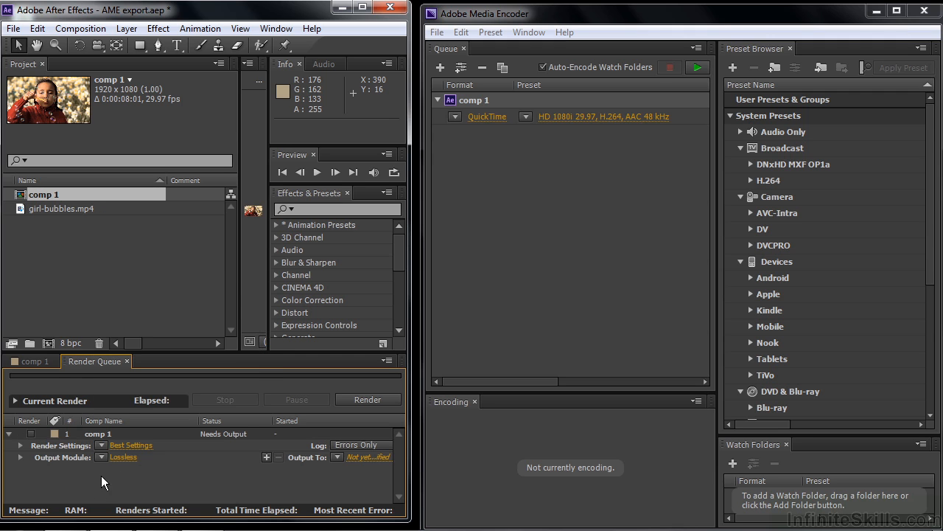
pyautogui.click(121, 456)
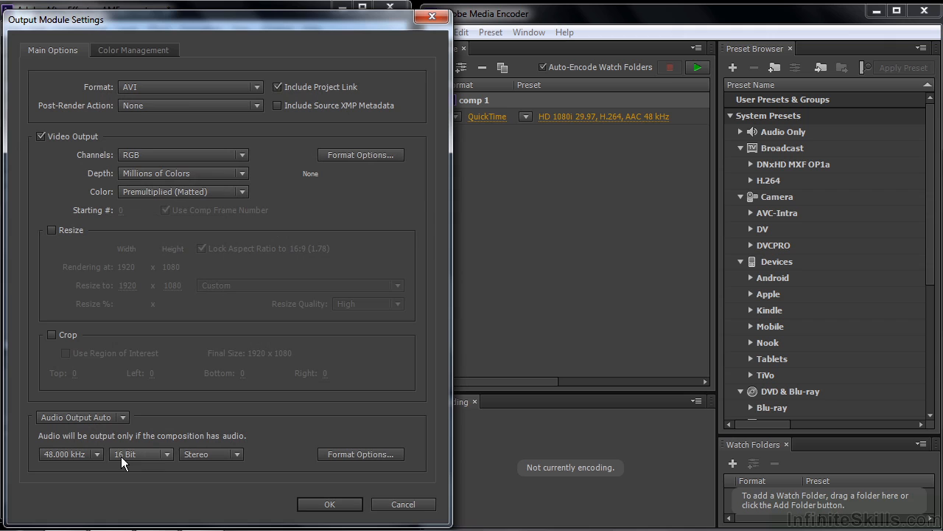
pyautogui.click(257, 88)
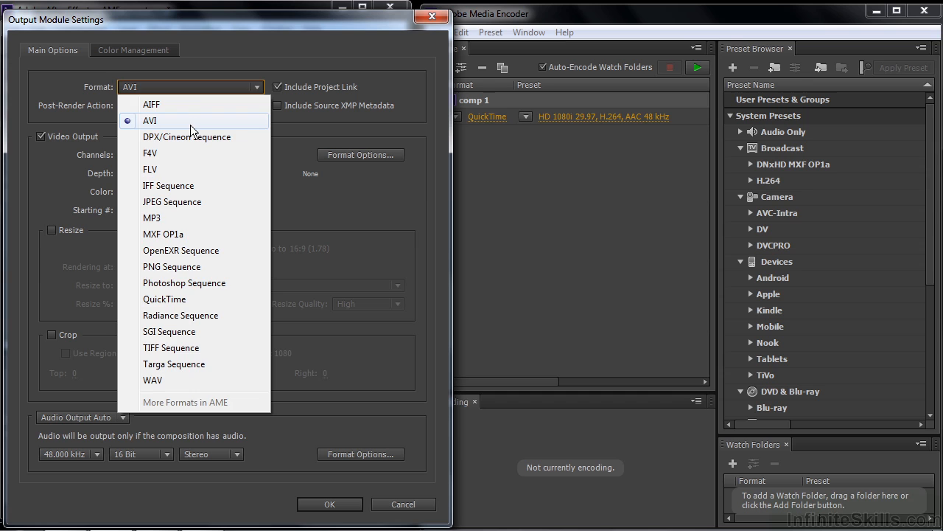
pyautogui.click(234, 19)
# - Switch to Adobe Media Encoder to examine its list of export formats for comp 1, and return to the Output Module Settings
pyautogui.click(640, 14)
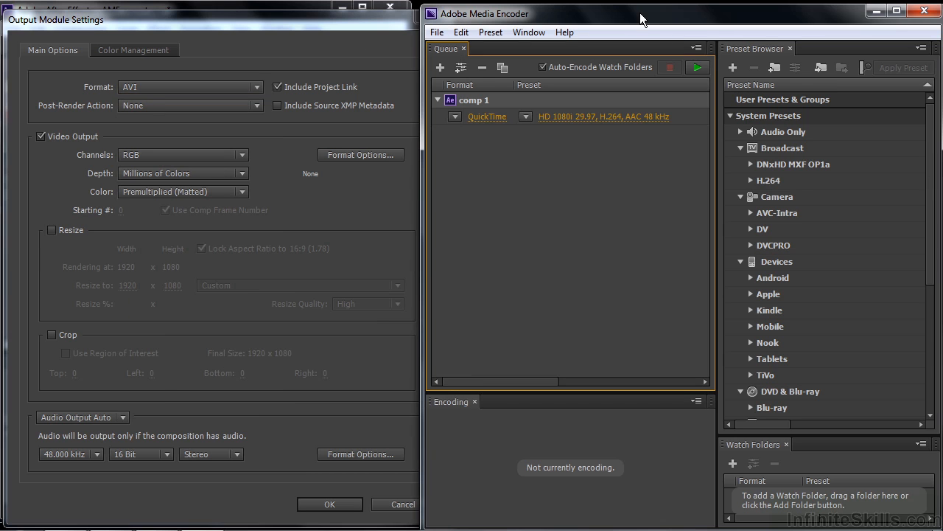
pyautogui.click(455, 116)
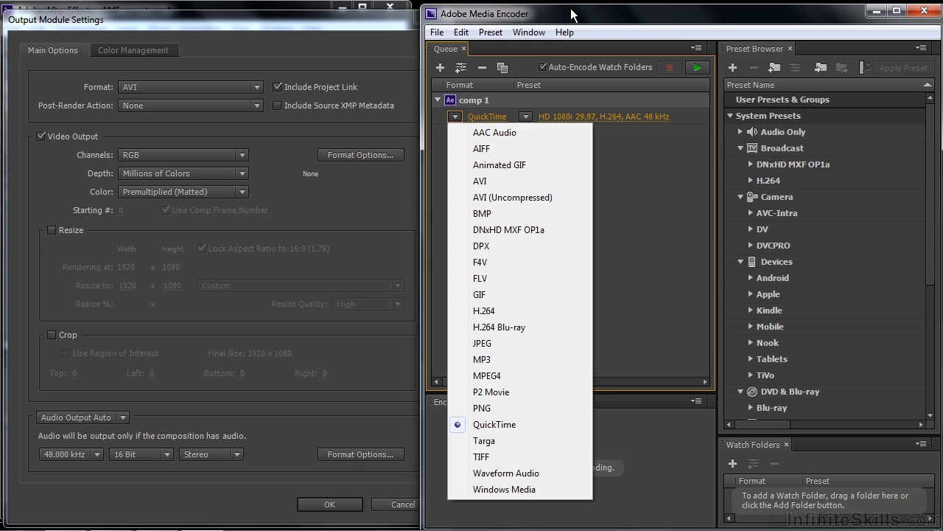
pyautogui.click(382, 22)
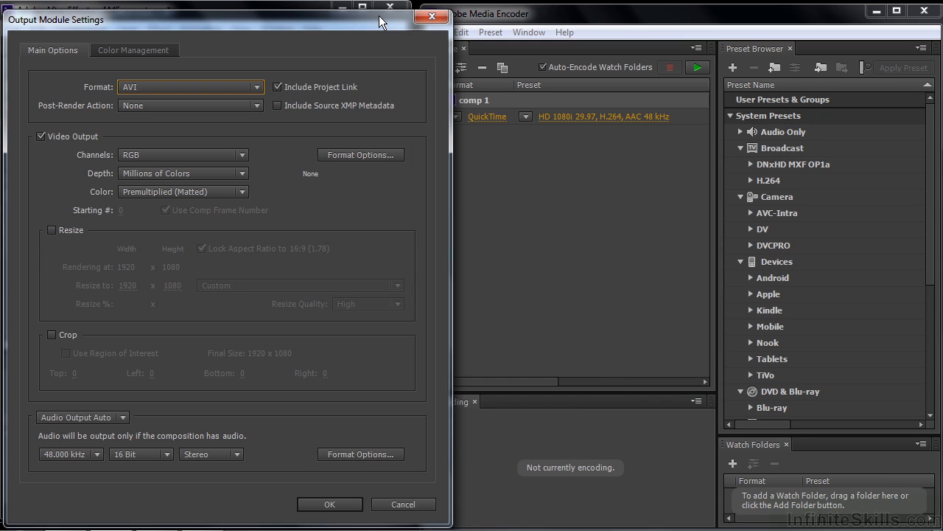
# - Try the QuickTime format with the H.264 video codec in comp 1's output module settings, and cancel the changes
pyautogui.click(257, 87)
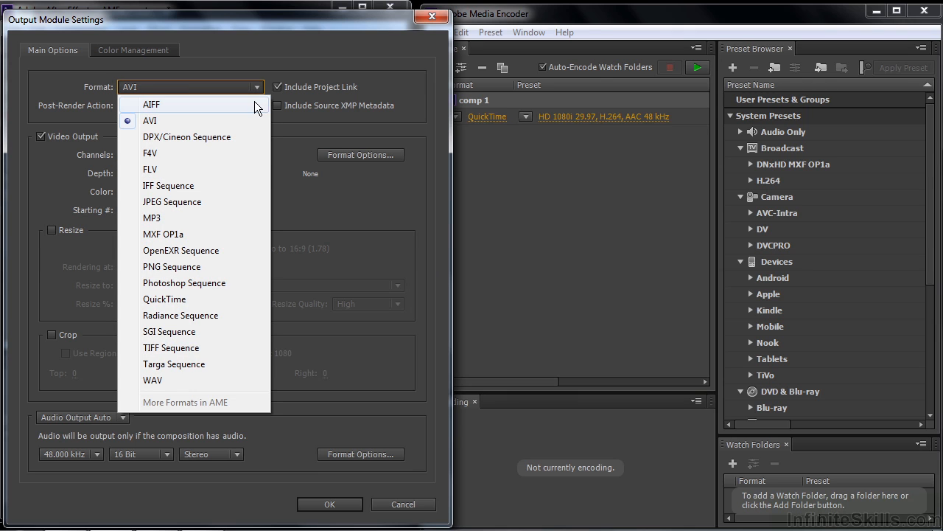
pyautogui.click(198, 302)
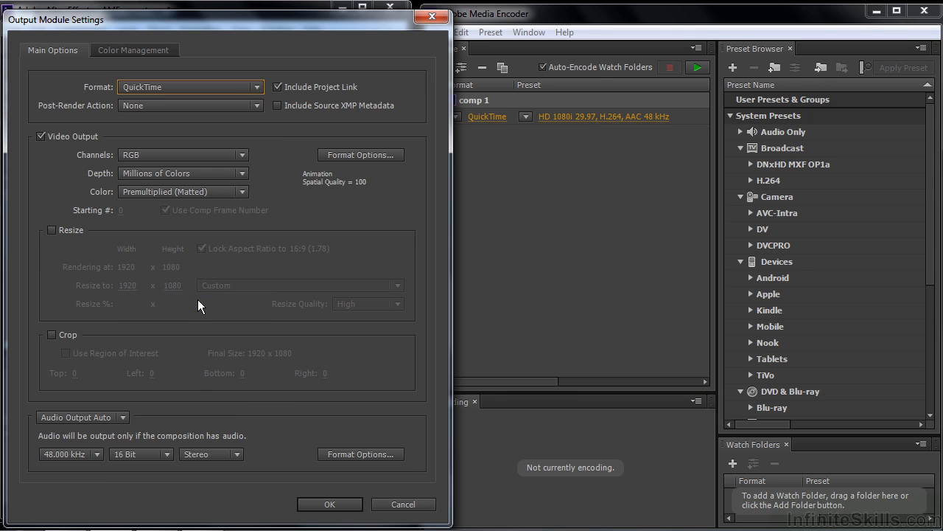
pyautogui.click(390, 158)
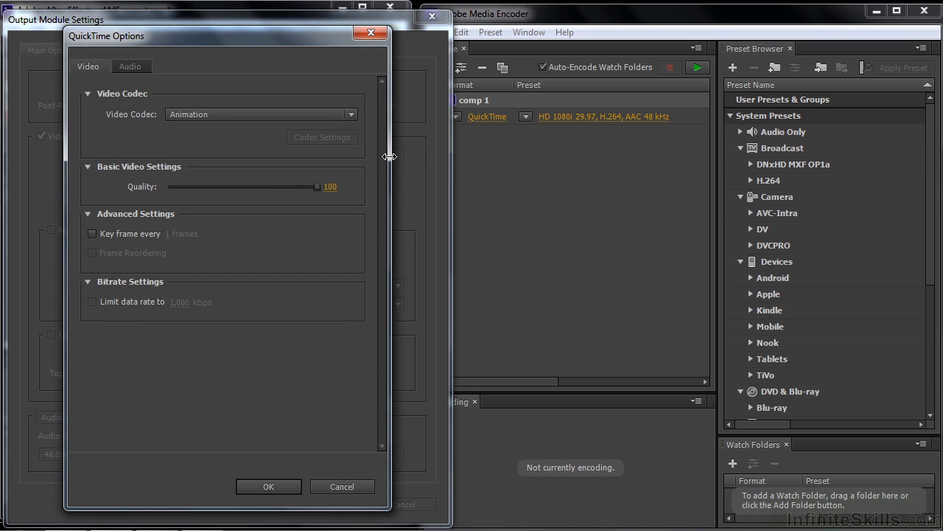
pyautogui.click(352, 116)
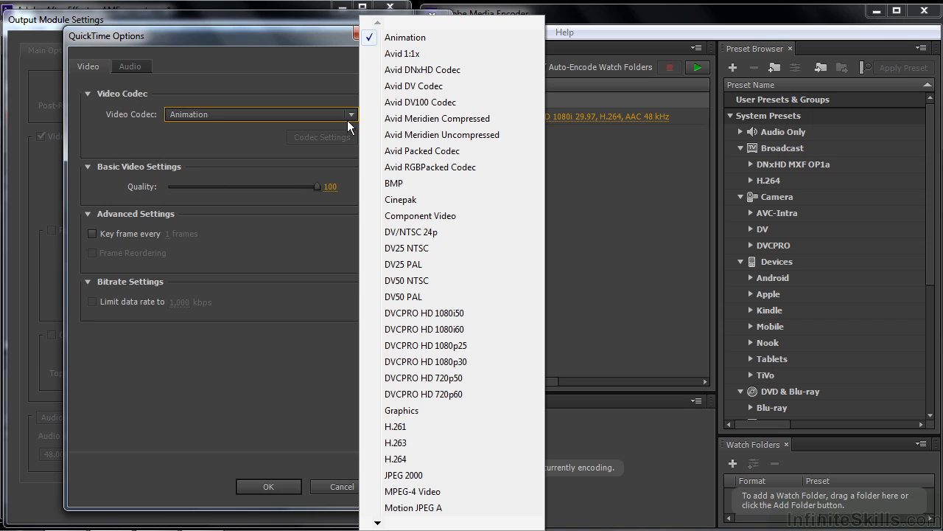
pyautogui.click(410, 460)
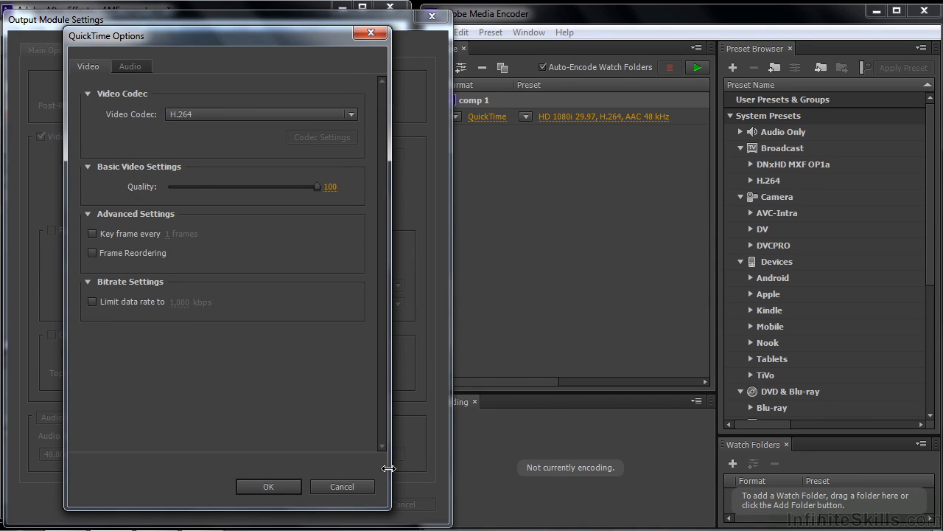
pyautogui.click(333, 489)
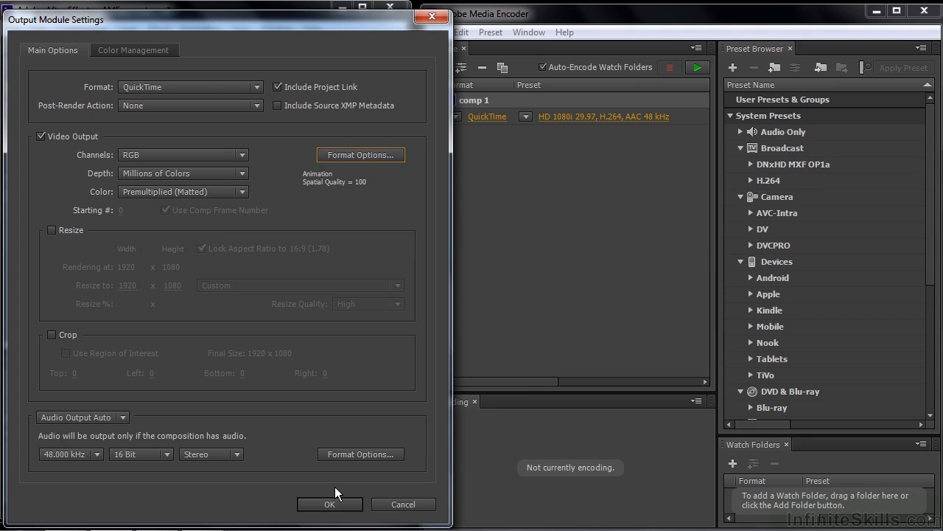
pyautogui.click(400, 506)
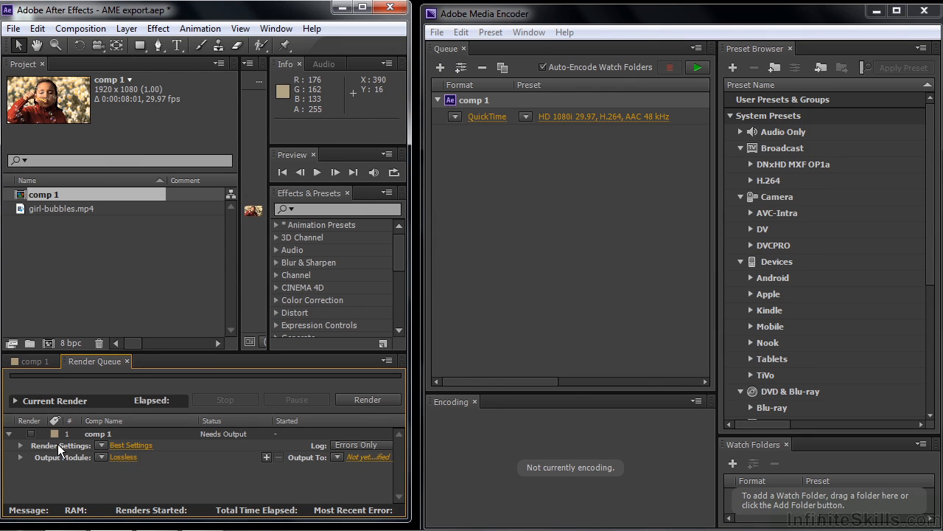
# - Examine the Render Settings of comp 1 in the Render Queue, including the quality options
pyautogui.click(139, 445)
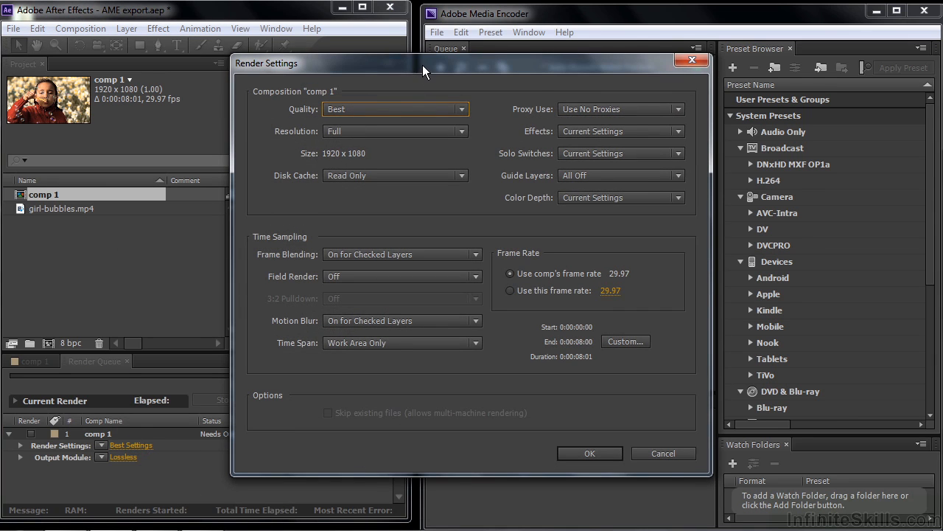
pyautogui.click(463, 109)
pyautogui.click(488, 66)
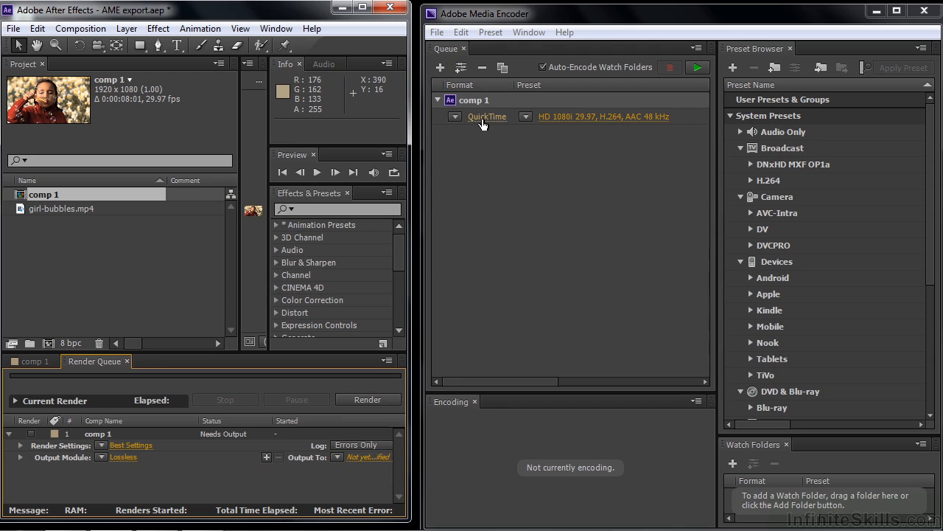
# - Open comp 1's export settings in Adobe Media Encoder, set the format to H.264 and check the available presets
pyautogui.click(581, 117)
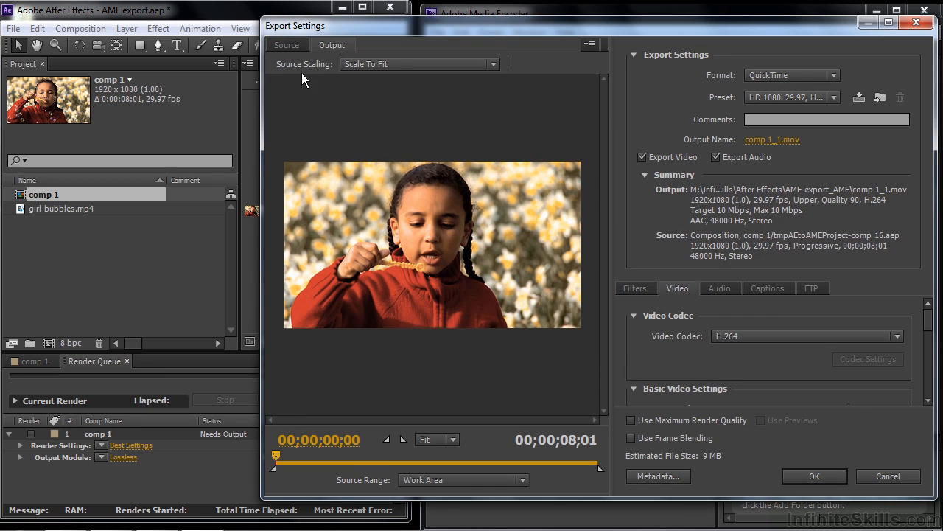
pyautogui.click(286, 46)
pyautogui.click(333, 47)
pyautogui.click(835, 76)
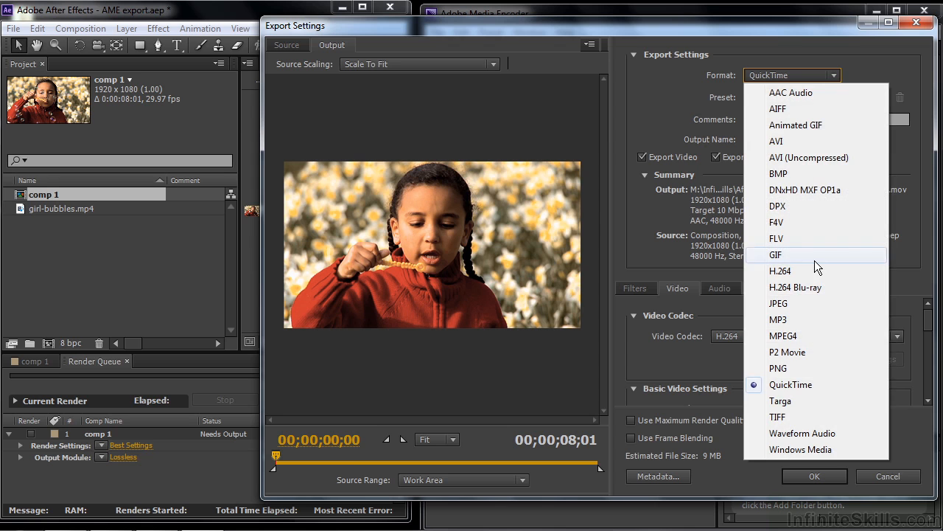
pyautogui.click(813, 270)
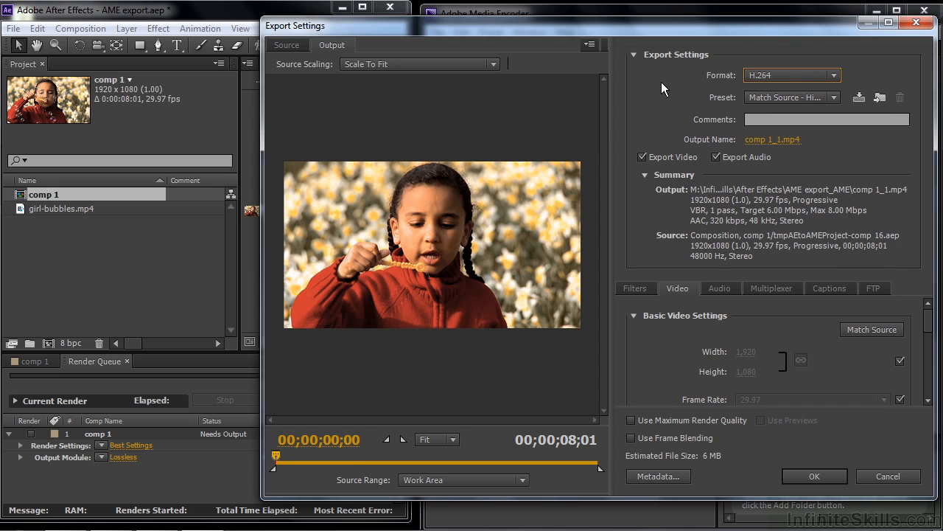
pyautogui.click(833, 97)
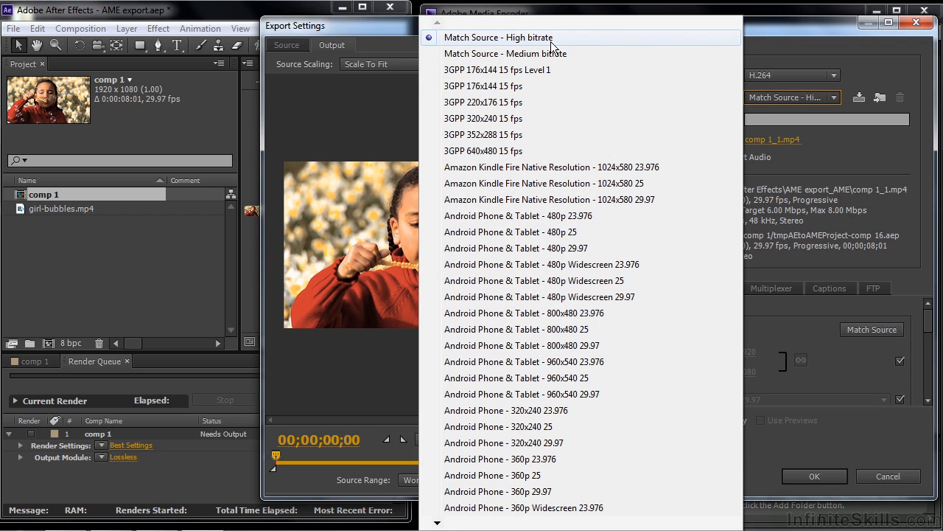
pyautogui.click(762, 31)
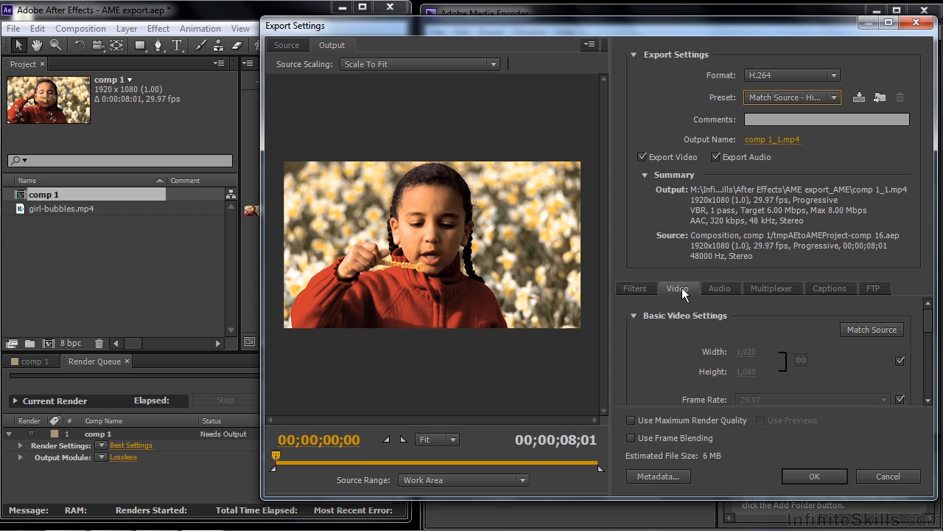
# - Switch source matching for the export frame size off and back on, and enable Use Maximum Render Quality
pyautogui.scroll(-1, 851, 343)
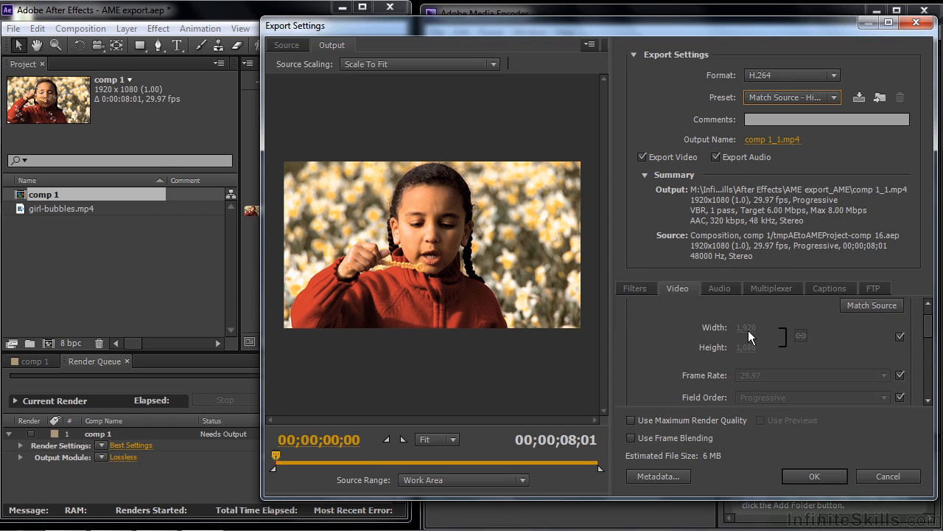
pyautogui.click(900, 336)
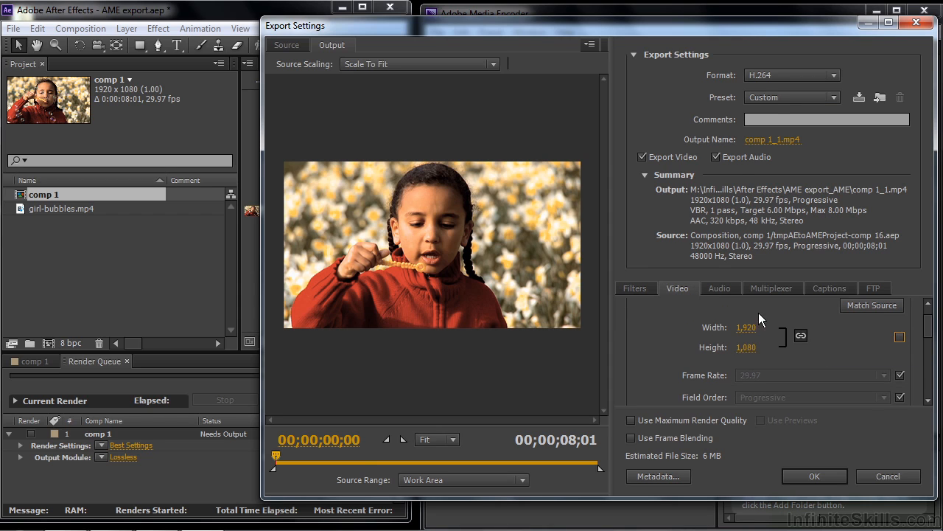
pyautogui.click(899, 336)
pyautogui.scroll(1, 766, 317)
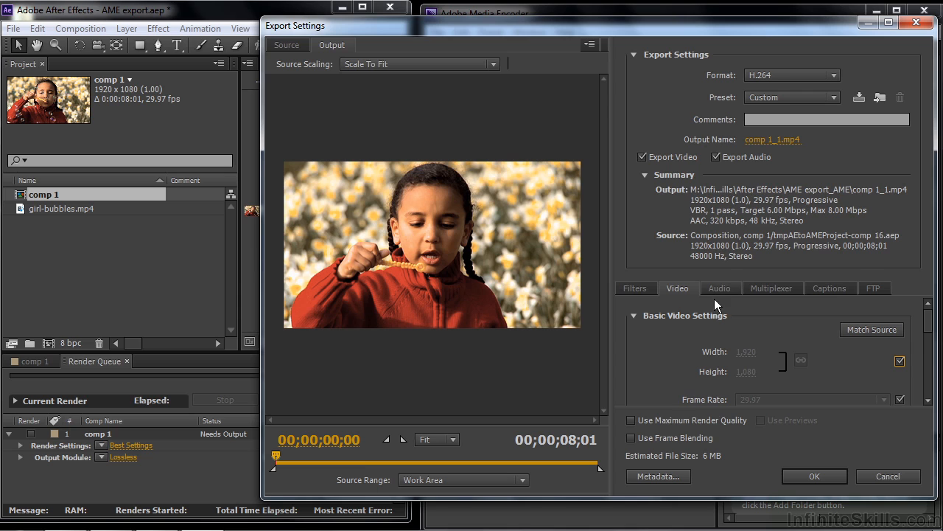
pyautogui.click(630, 421)
# - Examine the output name and location dialogs for comp 1 in Adobe Media Encoder and in the After Effects Render Queue, without saving
pyautogui.click(762, 141)
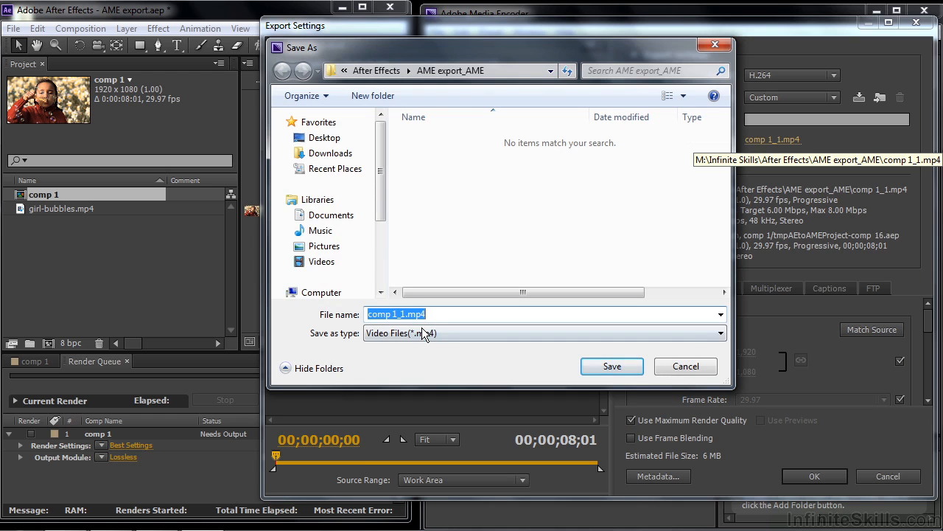
pyautogui.click(683, 366)
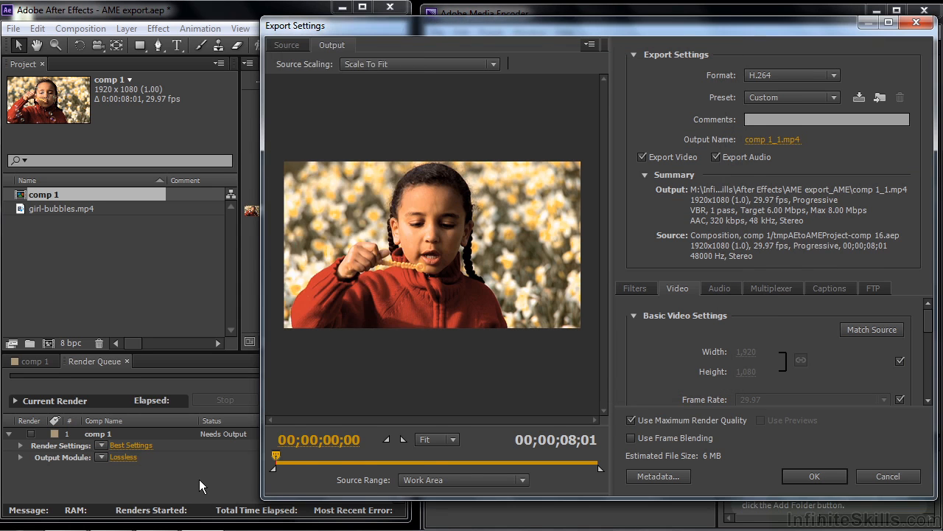
pyautogui.click(206, 487)
pyautogui.click(367, 458)
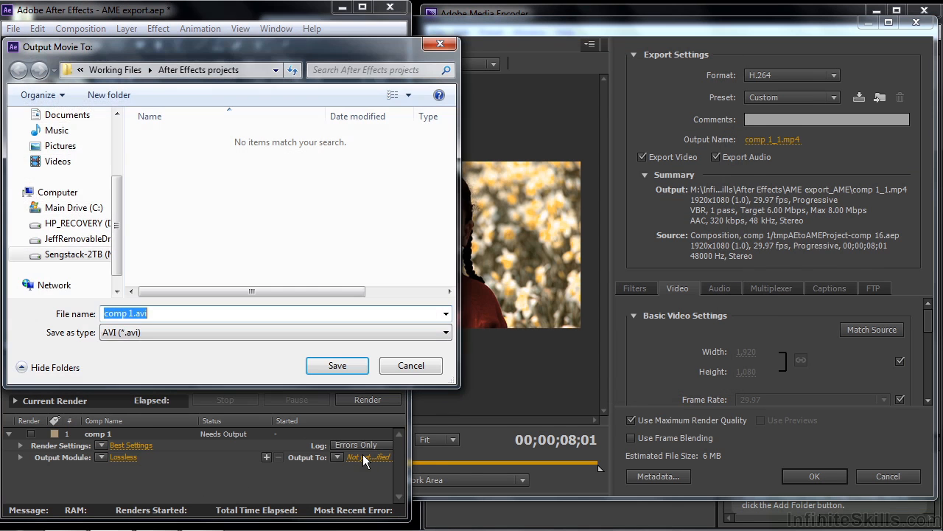
pyautogui.click(409, 366)
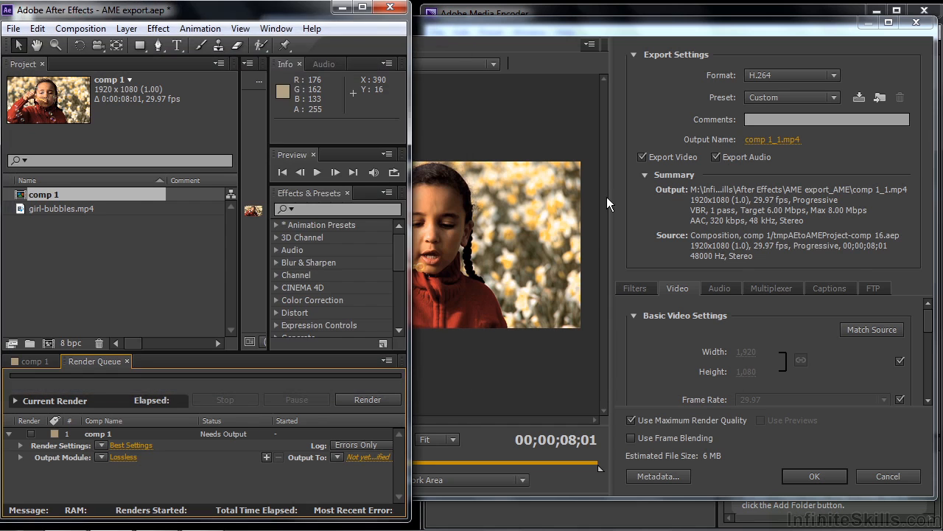
pyautogui.click(672, 28)
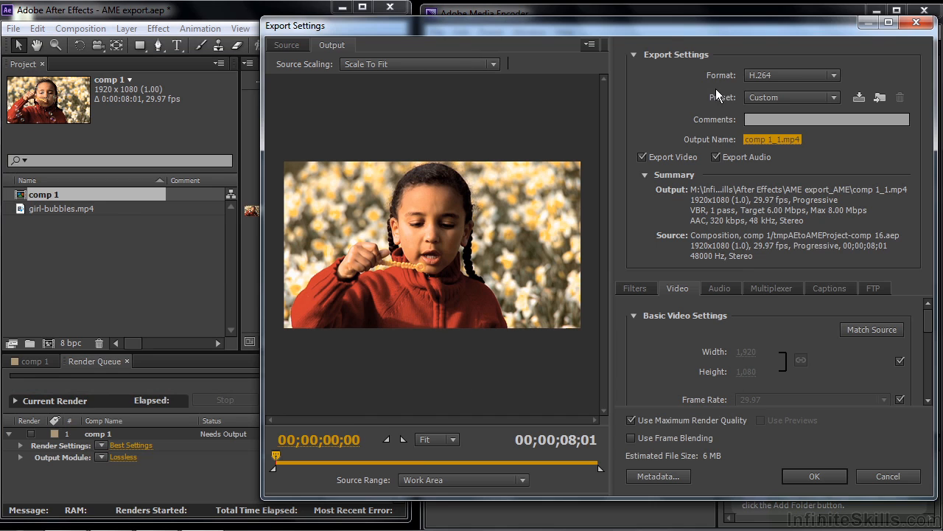
# - Set the export format to QuickTime, check its available presets and video codecs, and choose H.264 as the video codec
pyautogui.click(835, 76)
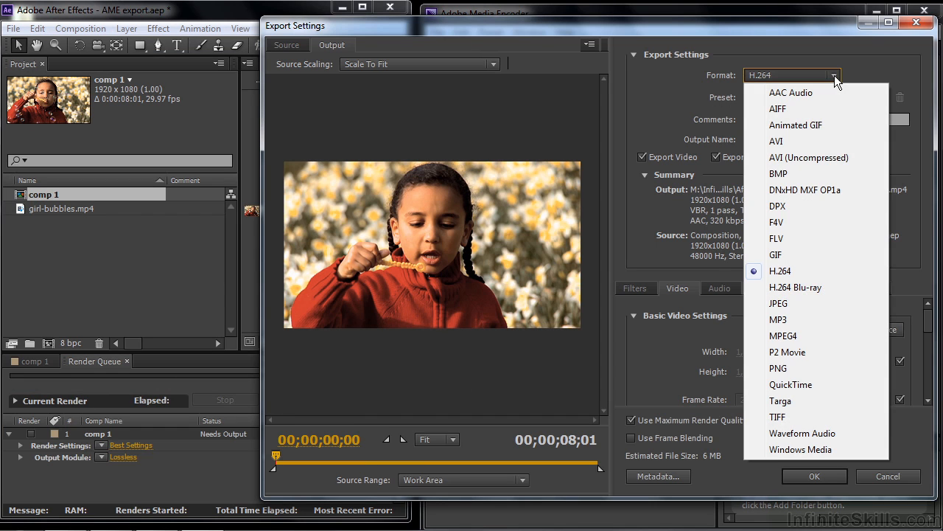
pyautogui.click(811, 385)
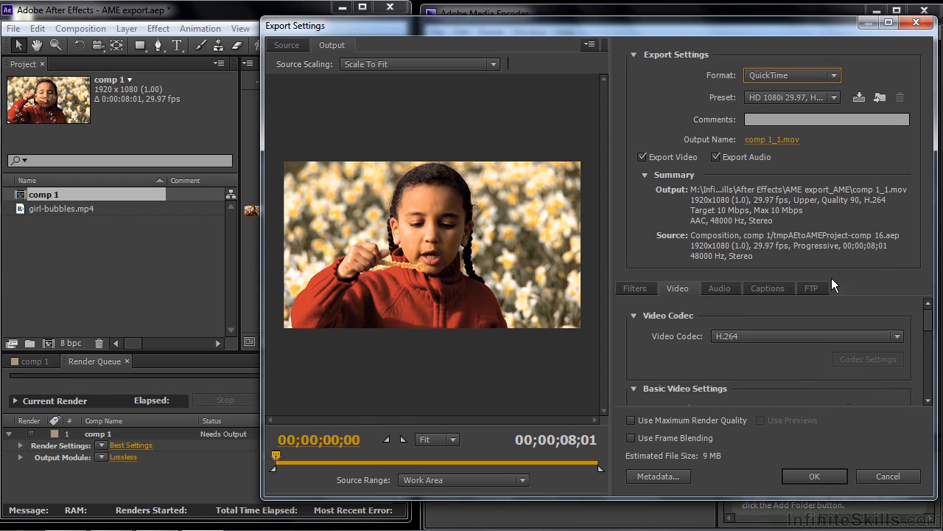
pyautogui.click(833, 98)
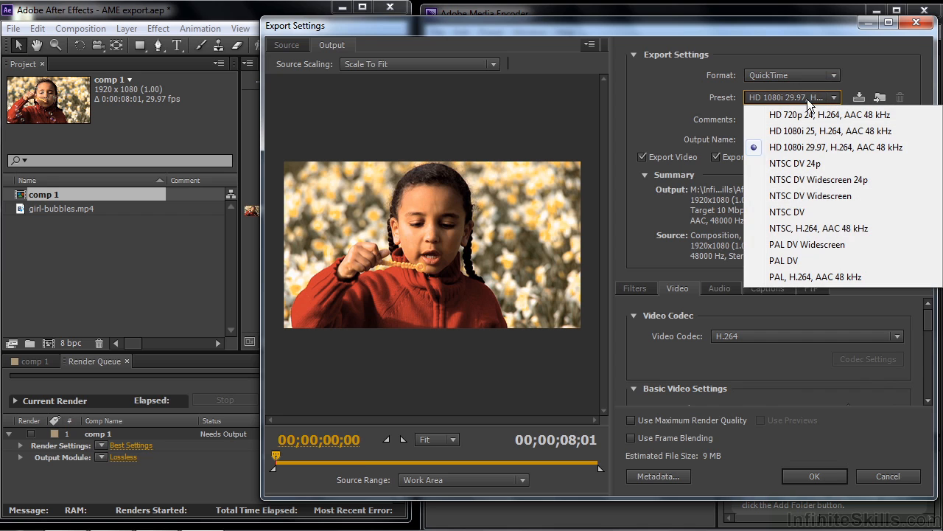
pyautogui.click(662, 96)
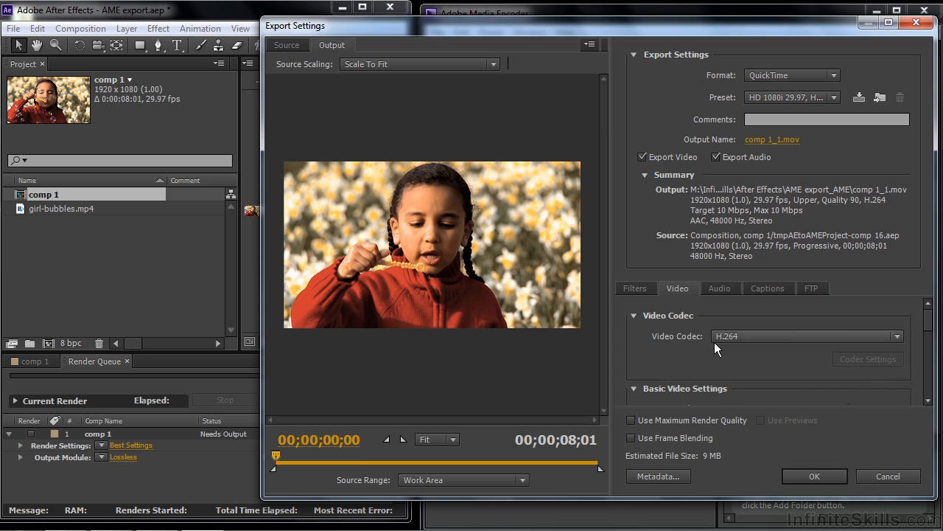
pyautogui.click(896, 336)
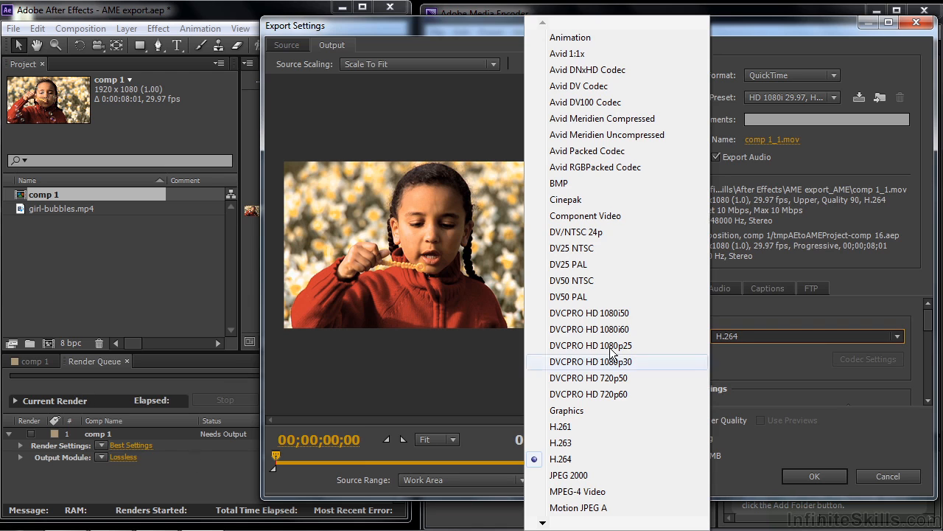
pyautogui.click(572, 457)
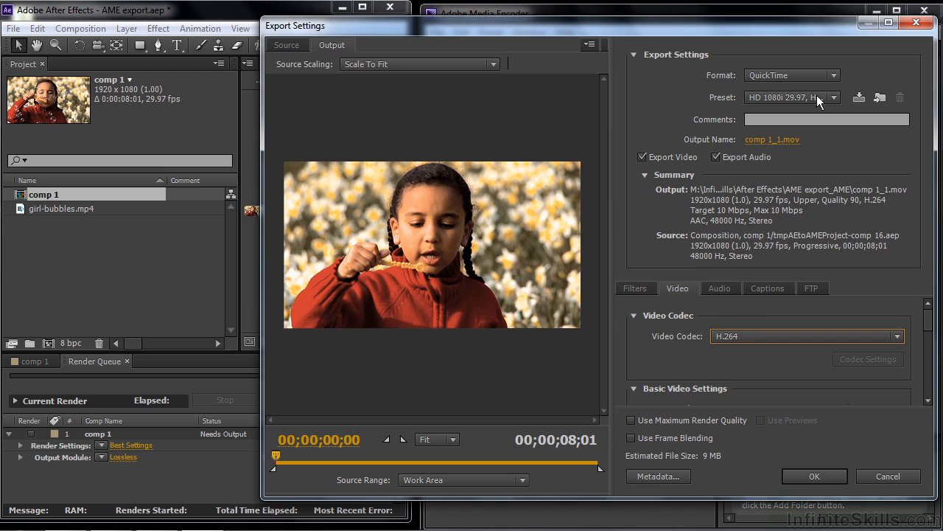